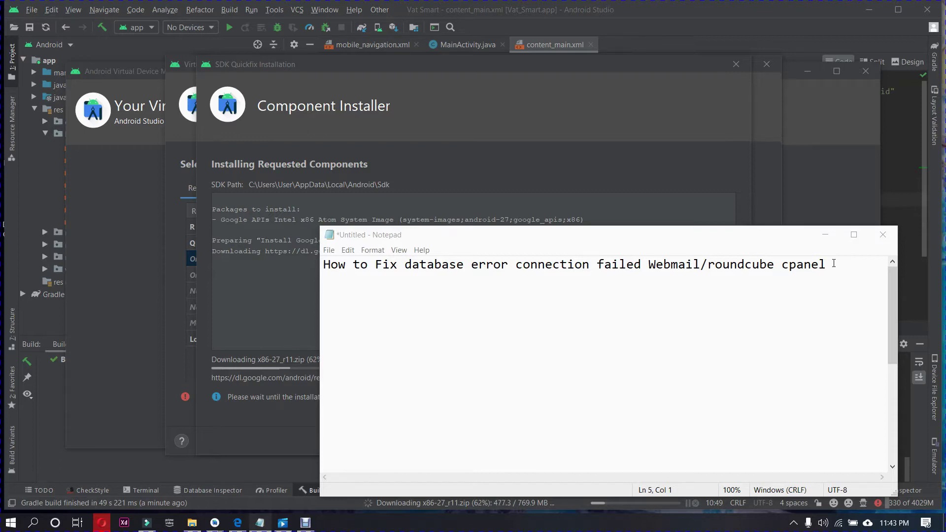
# - Below the Notepad title line, add two sample e-mail addresses, each on its own line
pyautogui.click(834, 263)
pyautogui.press('Return')
pyautogui.press('Return')
pyautogui.write('abc')
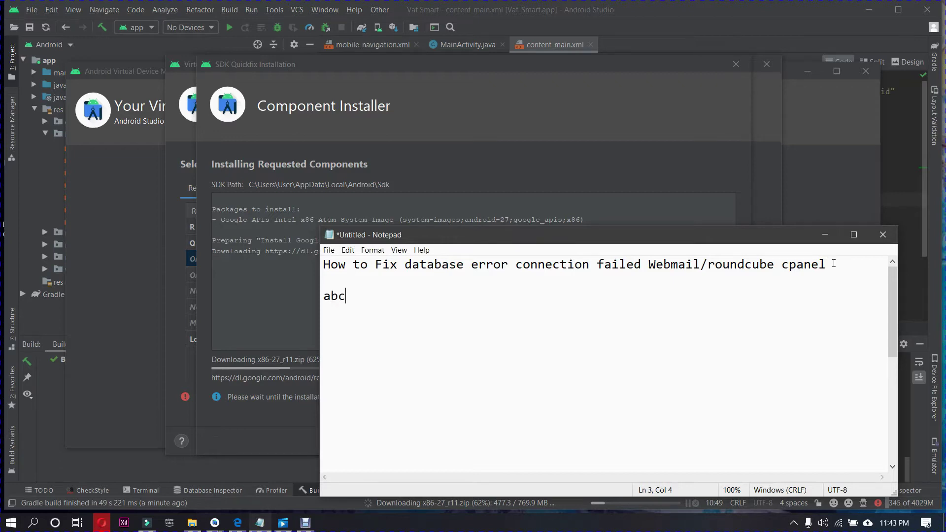
pyautogui.write('@xyz.com')
pyautogui.press('Return')
pyautogui.write('abc')
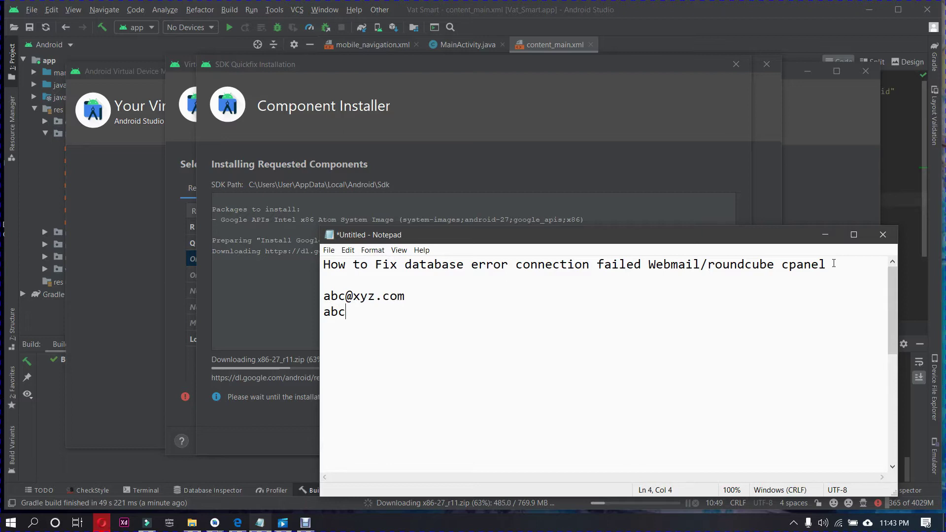
pyautogui.write('d@xyz.com')
pyautogui.moveTo(412, 311); pyautogui.dragTo(321, 314)
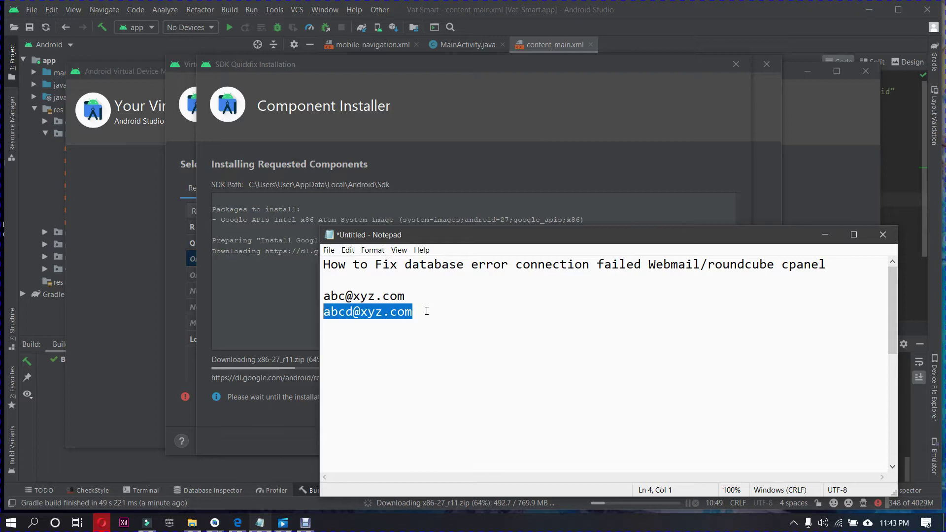
pyautogui.moveTo(414, 296); pyautogui.dragTo(325, 298)
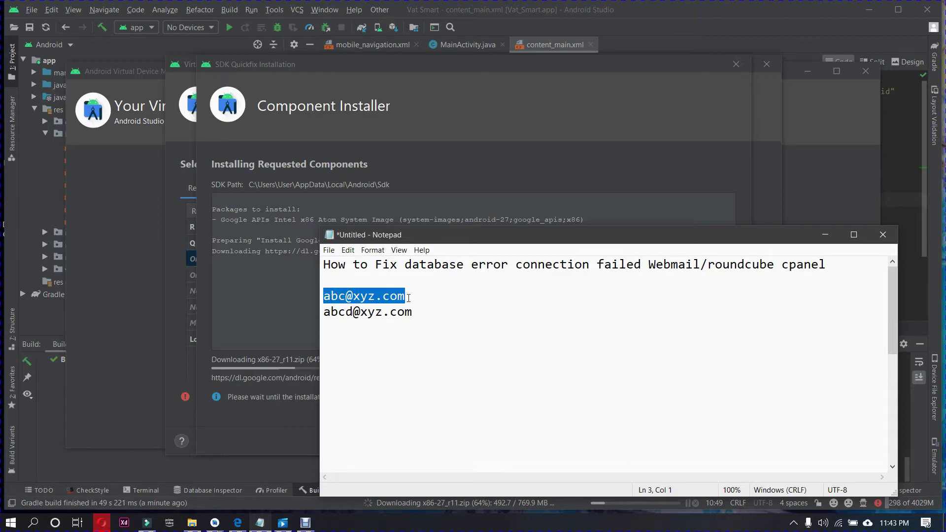
pyautogui.click(409, 298)
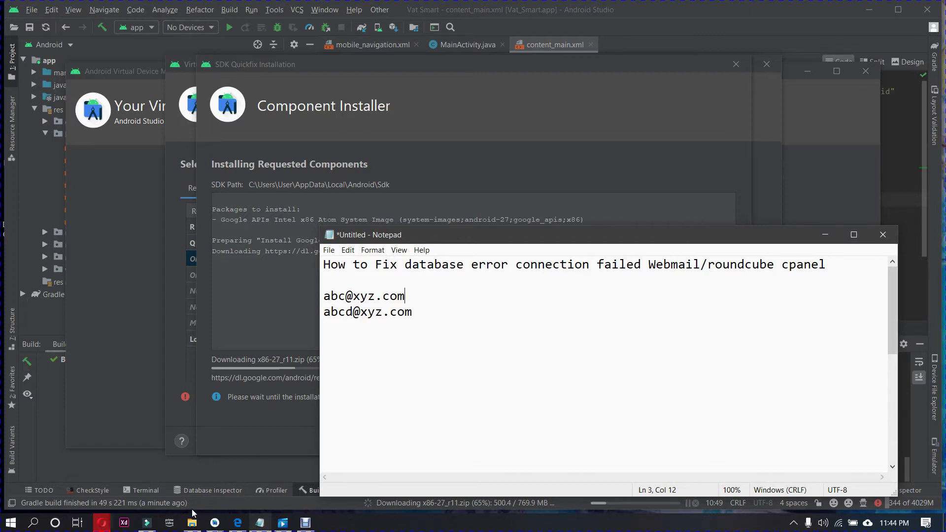
pyautogui.click(102, 524)
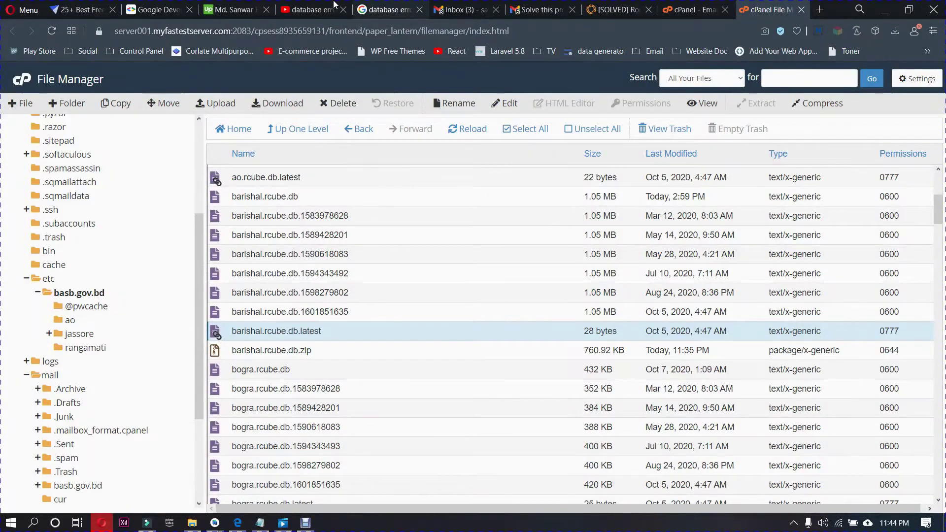
# - Bring up the YouTube results for the webmail database connection error query
pyautogui.click(312, 10)
pyautogui.click(460, 80)
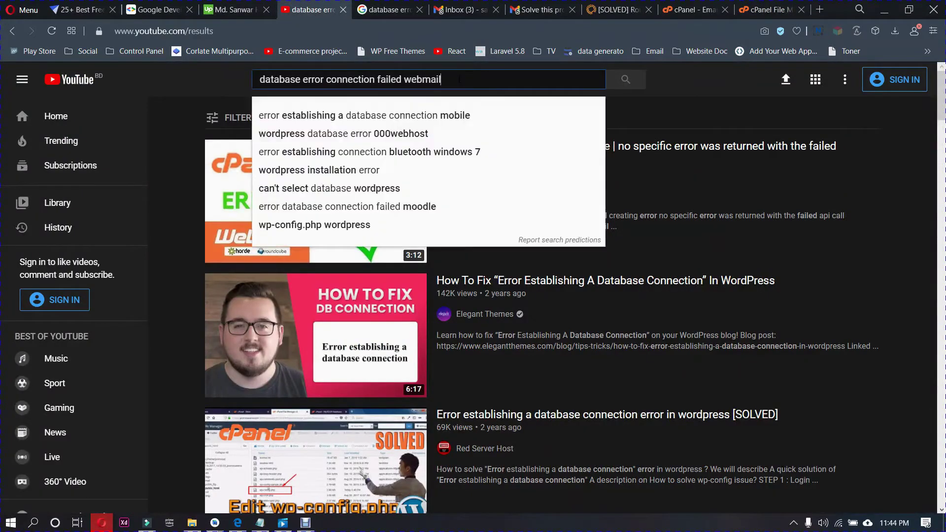
pyautogui.click(685, 87)
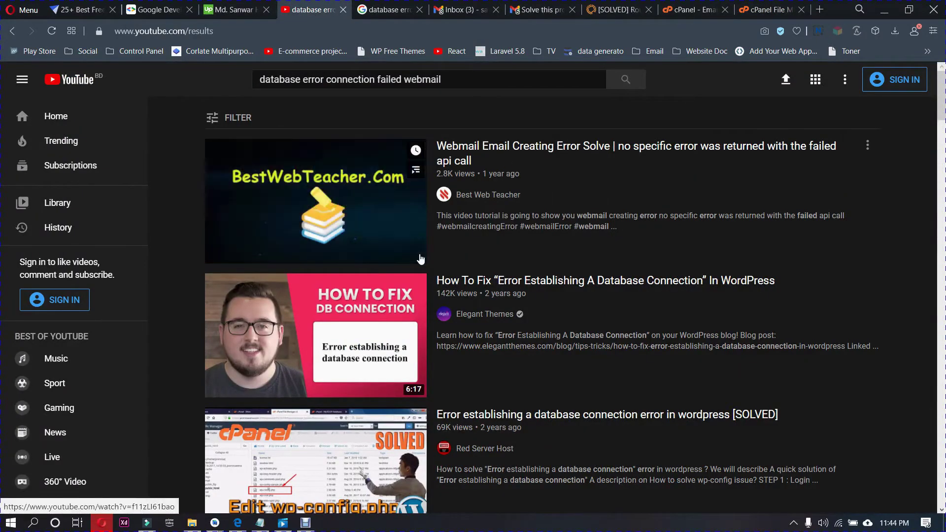
pyautogui.scroll(-4, 404, 287)
pyautogui.scroll(4, 405, 288)
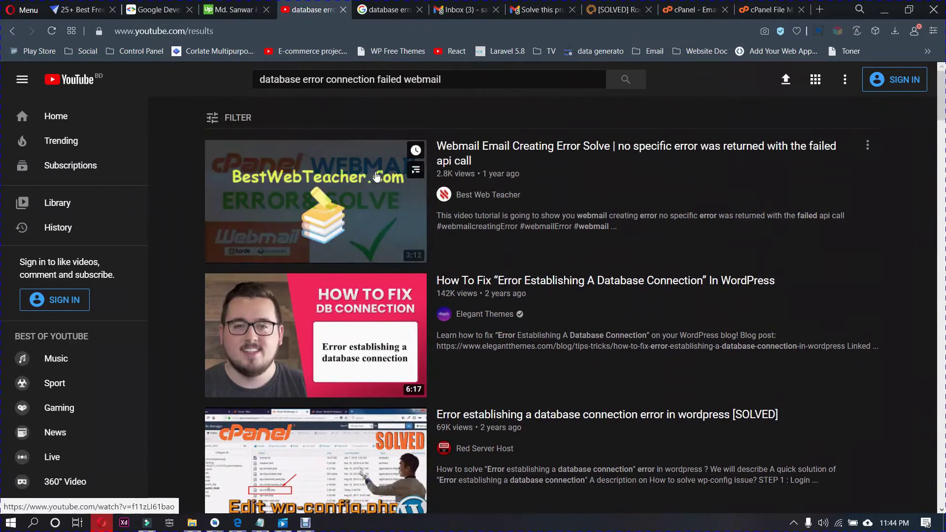
# - Scroll through the YouTube videos, then view the Google results for 'database error connection failed webmail'
pyautogui.scroll(-3, 361, 344)
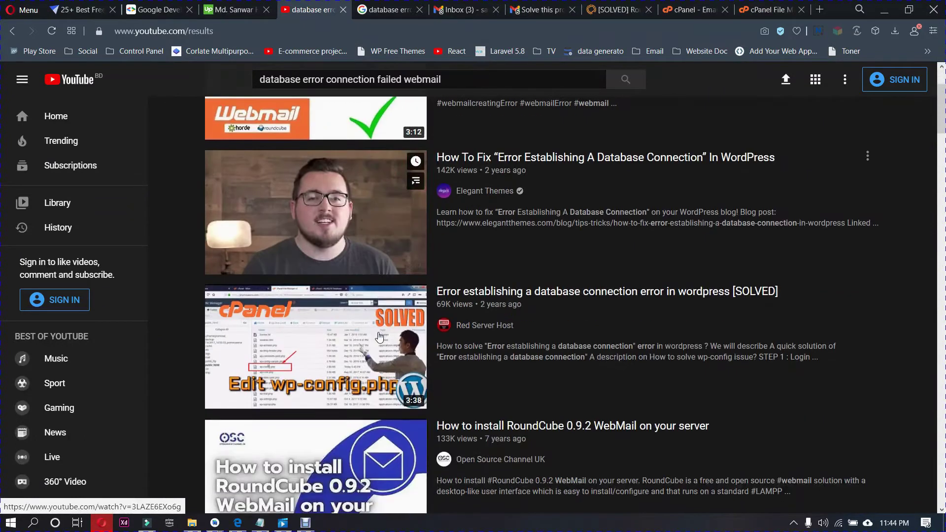
pyautogui.scroll(-3, 367, 331)
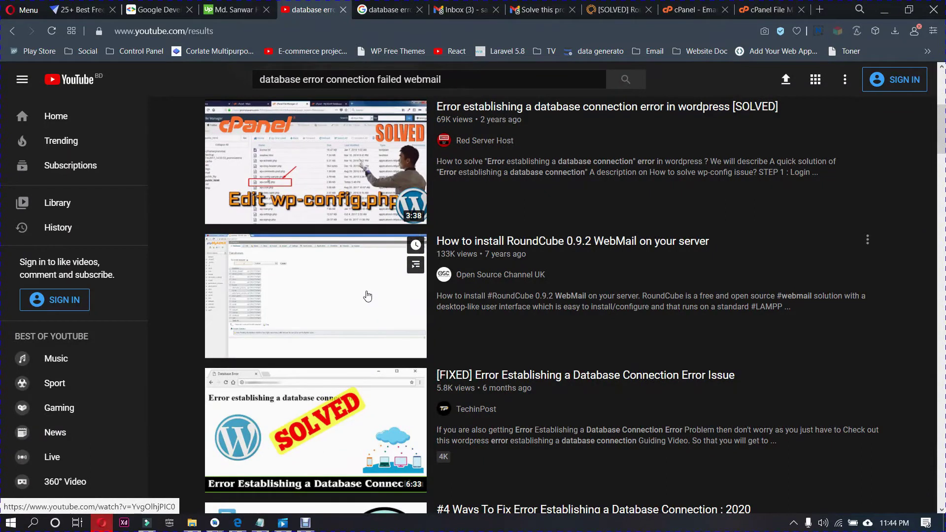
pyautogui.scroll(-3, 367, 295)
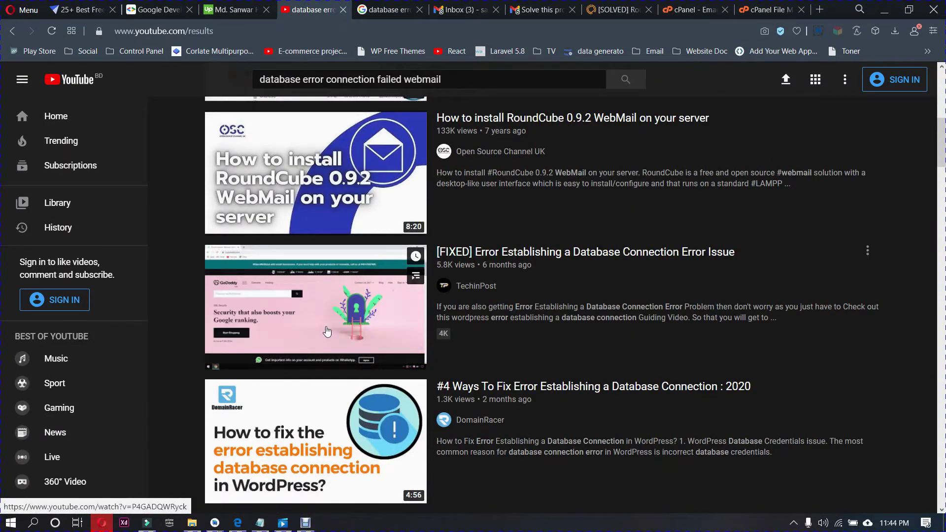
pyautogui.scroll(-3, 653, 276)
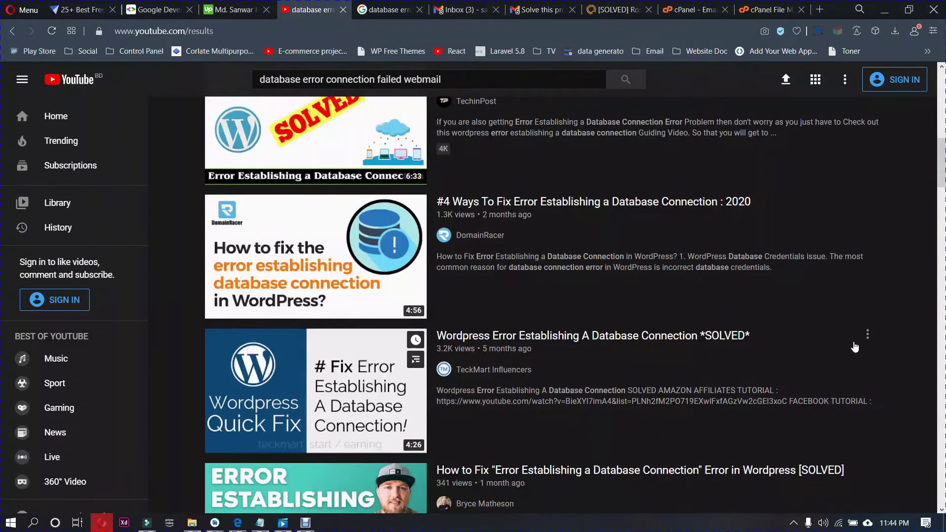
pyautogui.scroll(7, 801, 372)
pyautogui.scroll(3, 801, 373)
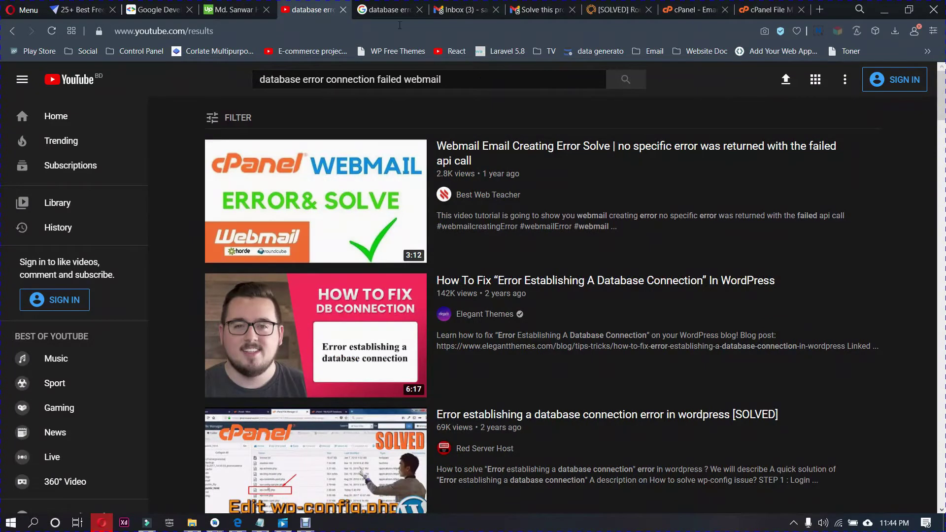
pyautogui.click(388, 11)
pyautogui.scroll(1, 318, 148)
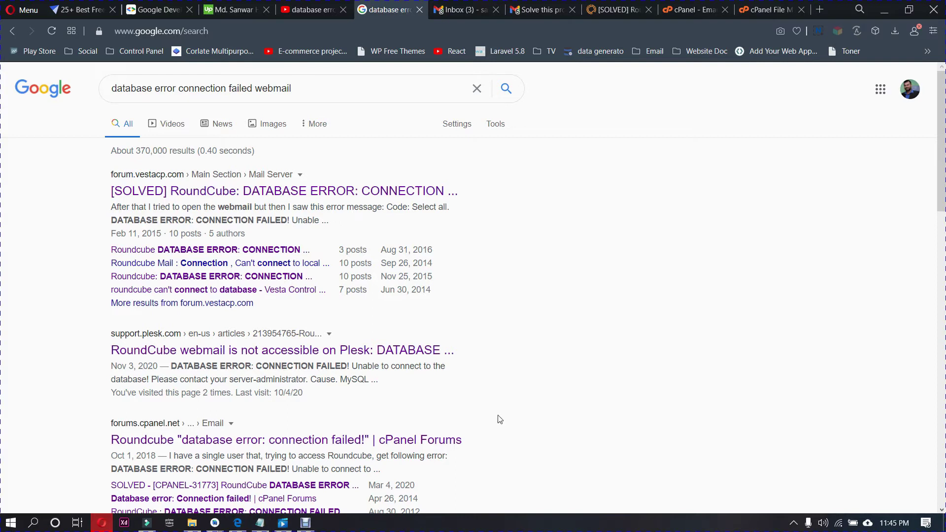
# - Open the downloaded image.png 'DATABASE ERROR: CONNECTION FAILED!' screenshot in Photos, then return to the browser
pyautogui.click(894, 30)
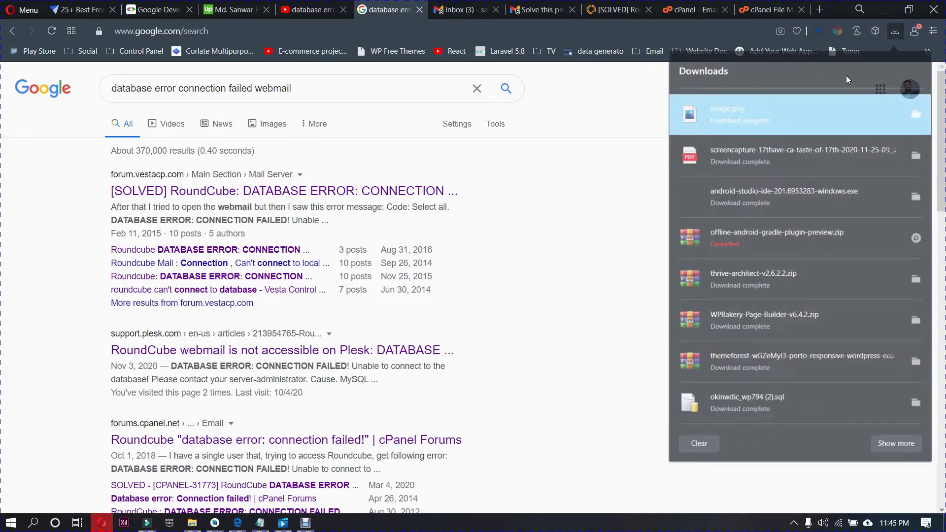
pyautogui.click(803, 109)
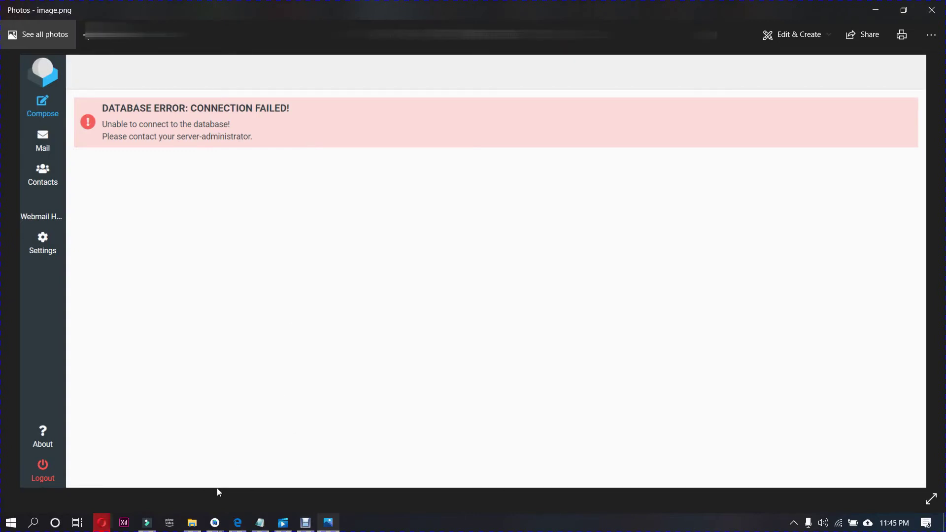
pyautogui.click(102, 523)
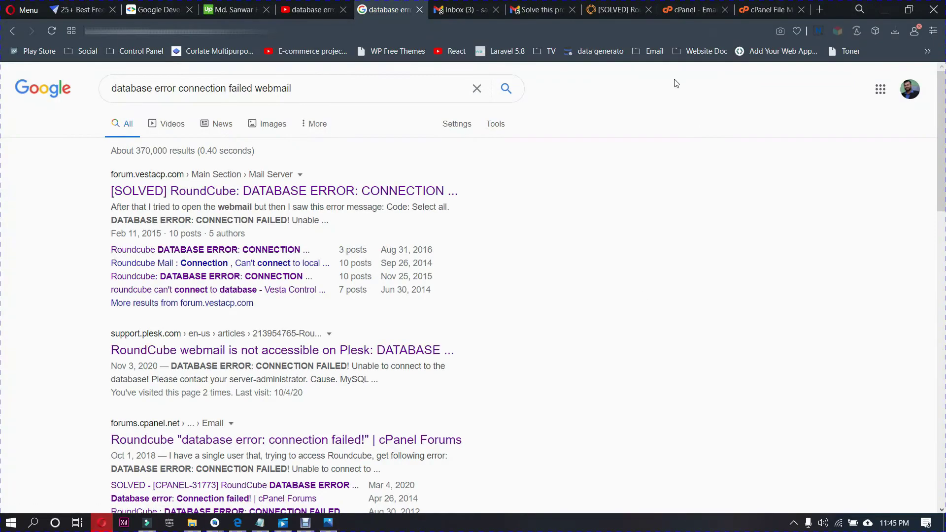
# - In File Manager, show the /home folder contents listing etc, mail, public_html and tmp
pyautogui.click(765, 9)
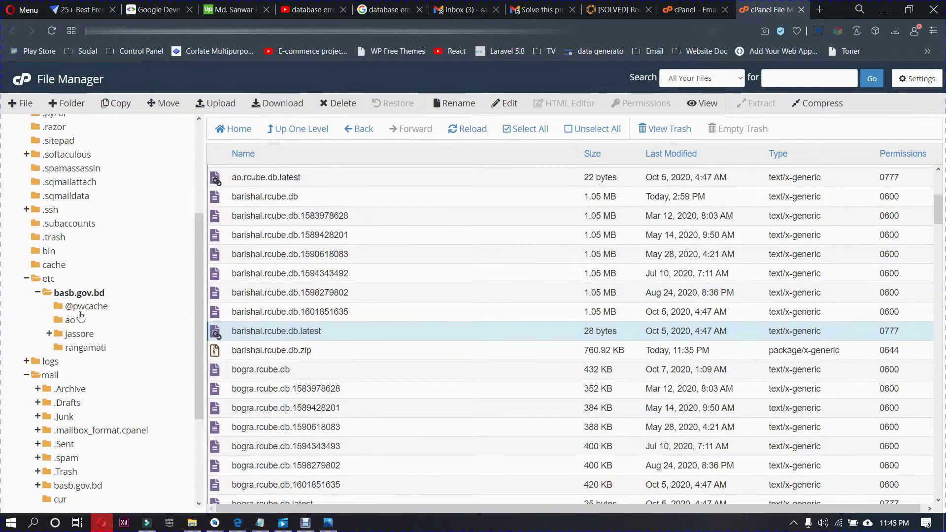
pyautogui.scroll(4, 76, 311)
pyautogui.click(83, 176)
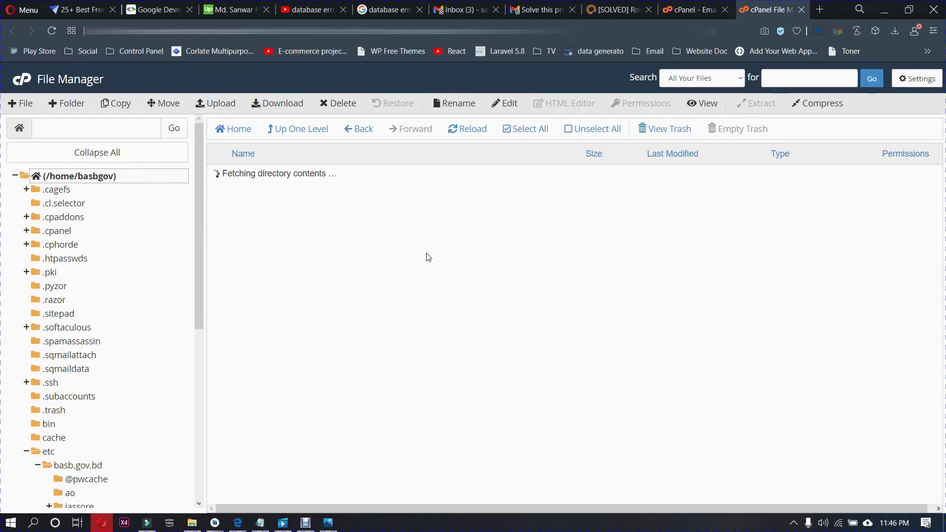
pyautogui.scroll(-6, 293, 335)
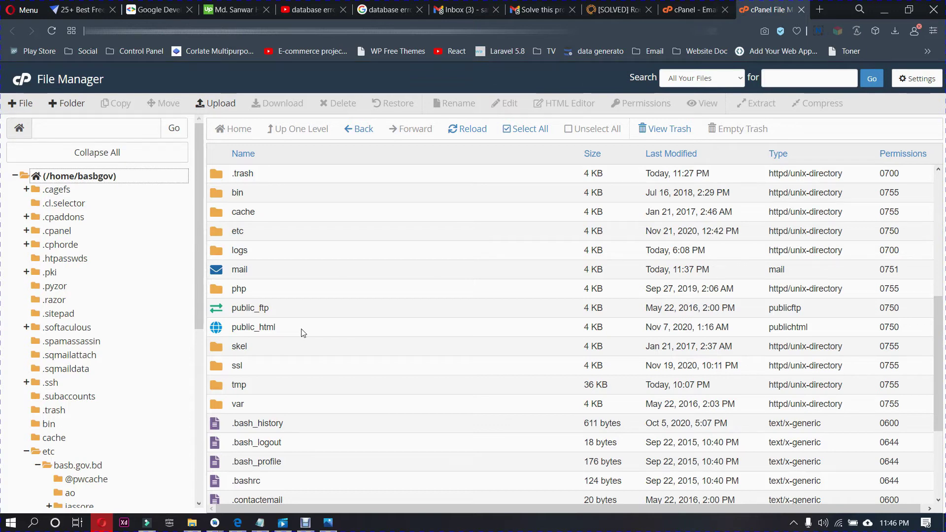
pyautogui.click(260, 522)
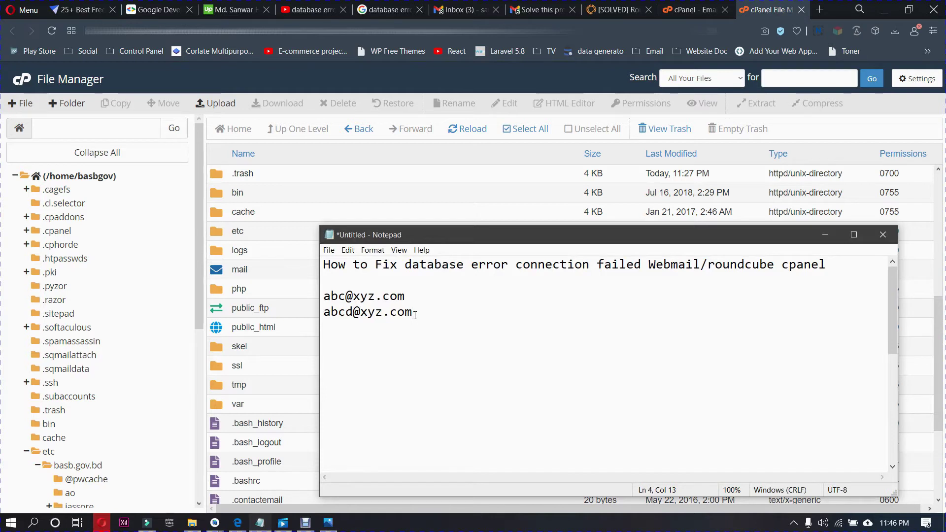
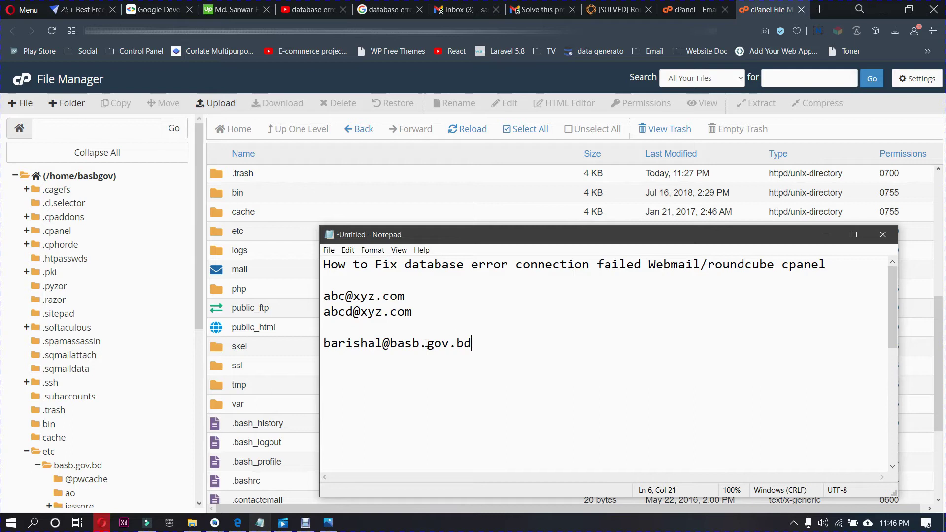
pyautogui.moveTo(383, 344); pyautogui.dragTo(322, 344)
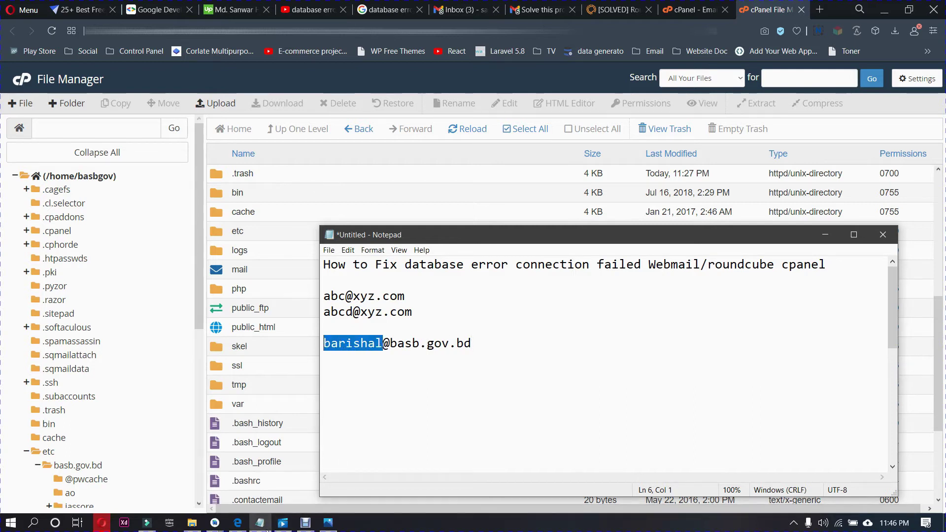
pyautogui.click(326, 527)
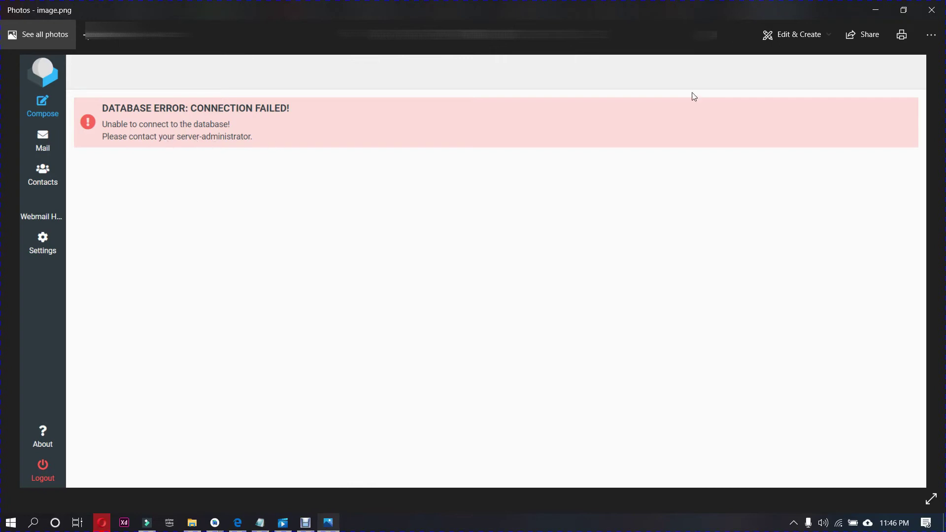
pyautogui.click(876, 10)
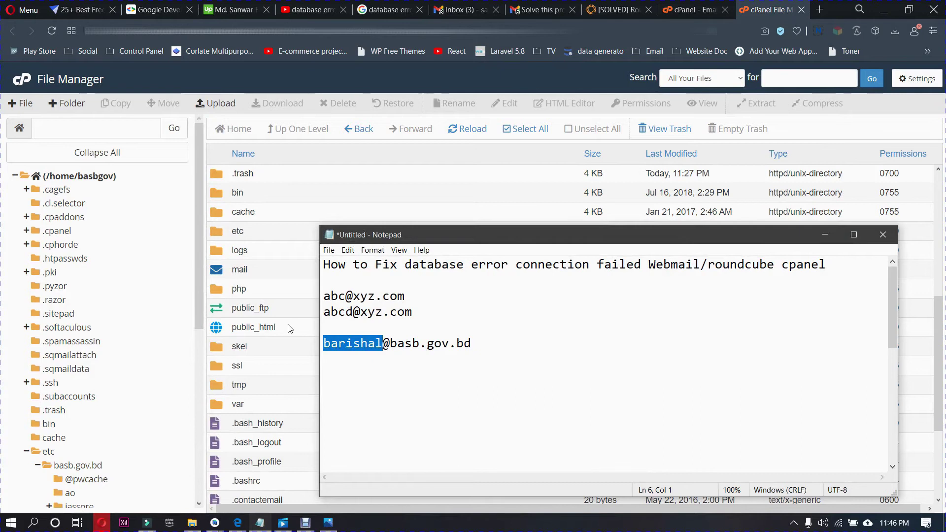
pyautogui.doubleClick(268, 272)
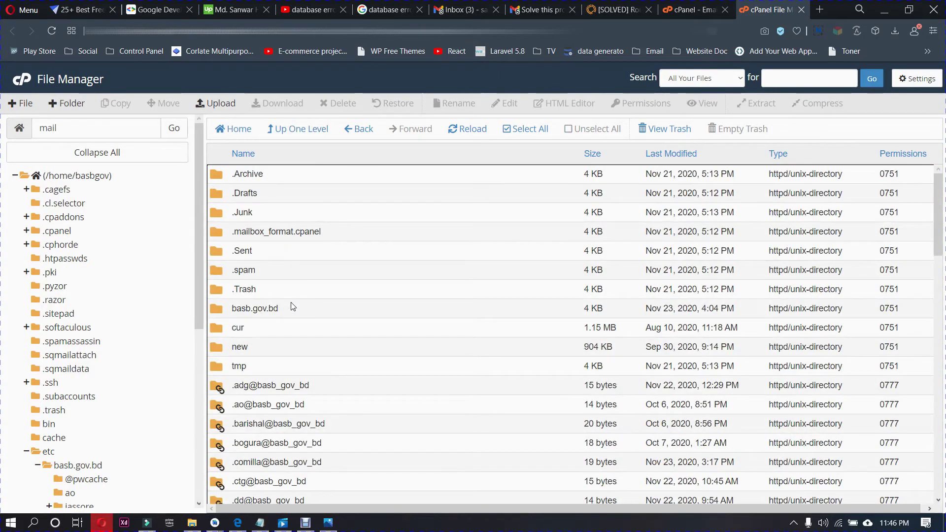
pyautogui.doubleClick(293, 309)
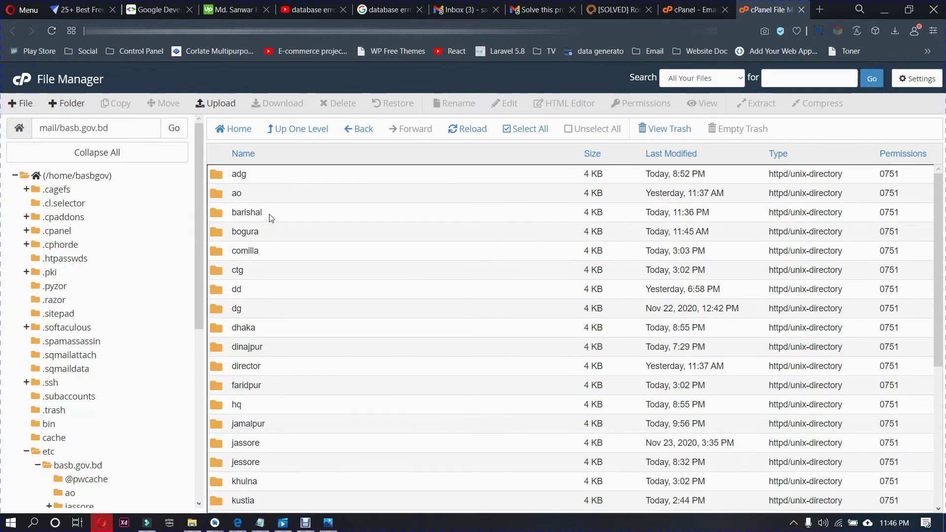
pyautogui.rightClick(271, 217)
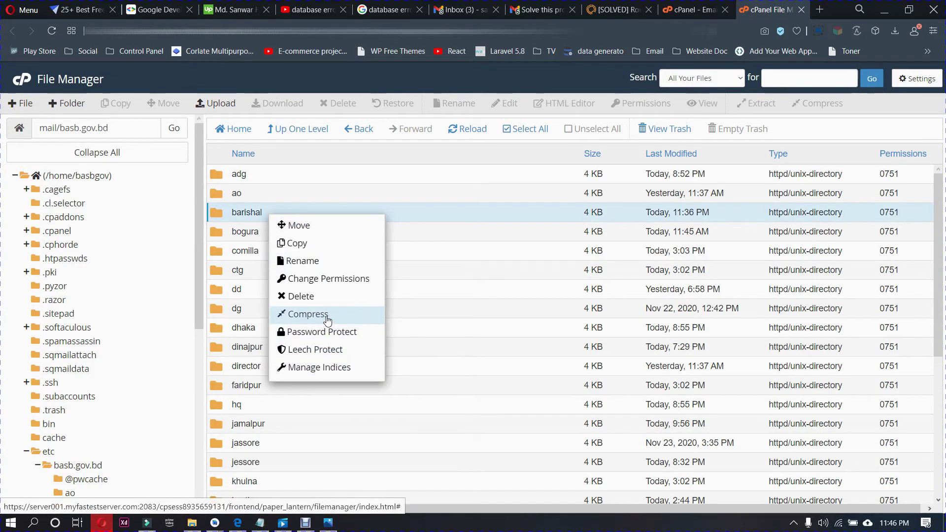
pyautogui.click(316, 314)
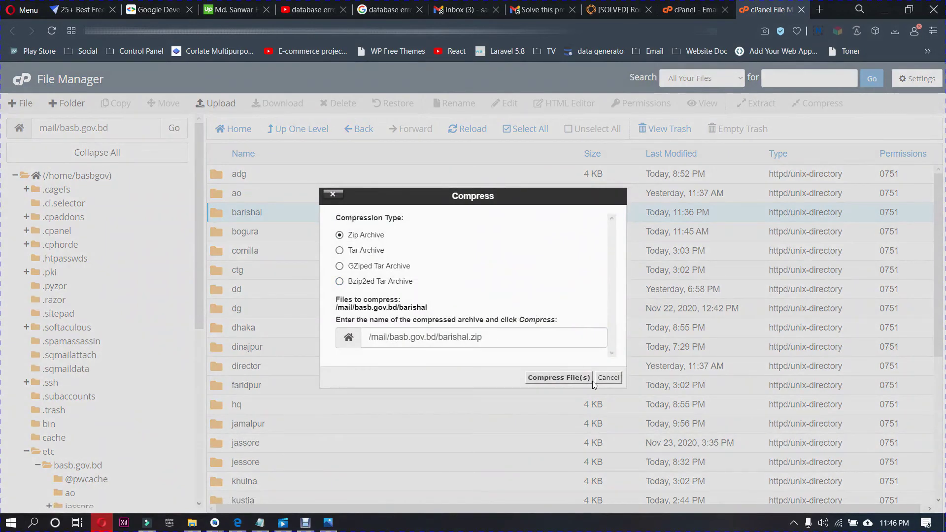
pyautogui.click(559, 378)
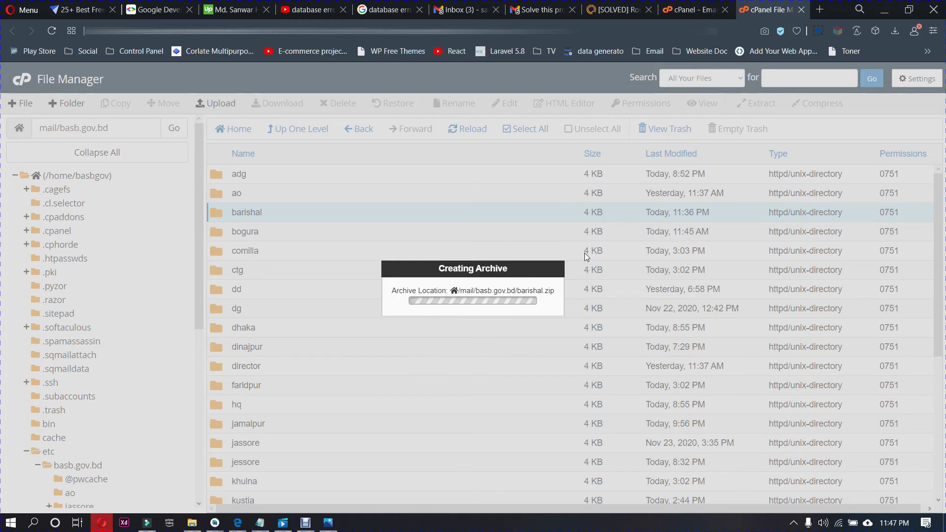
pyautogui.click(690, 9)
pyautogui.click(763, 5)
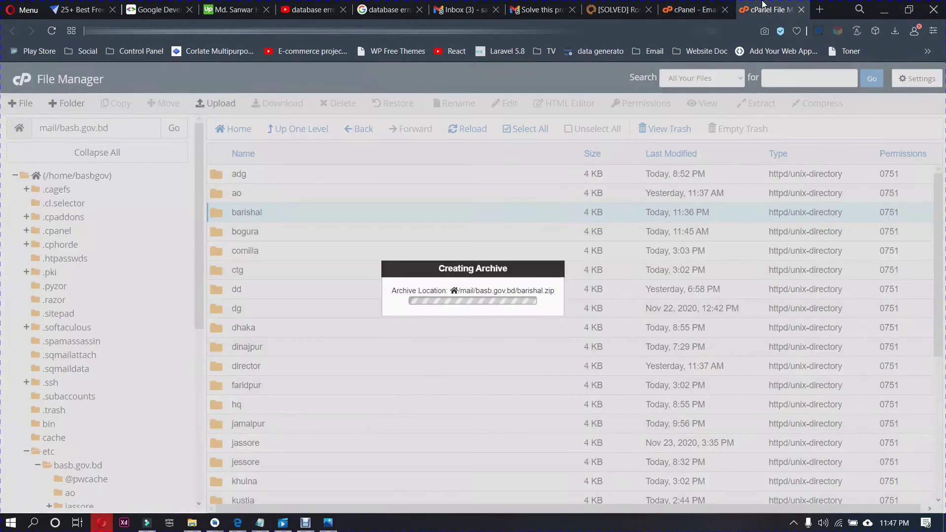
# - List the email accounts matching 'barisha', then return to the File Manager tab
pyautogui.click(690, 10)
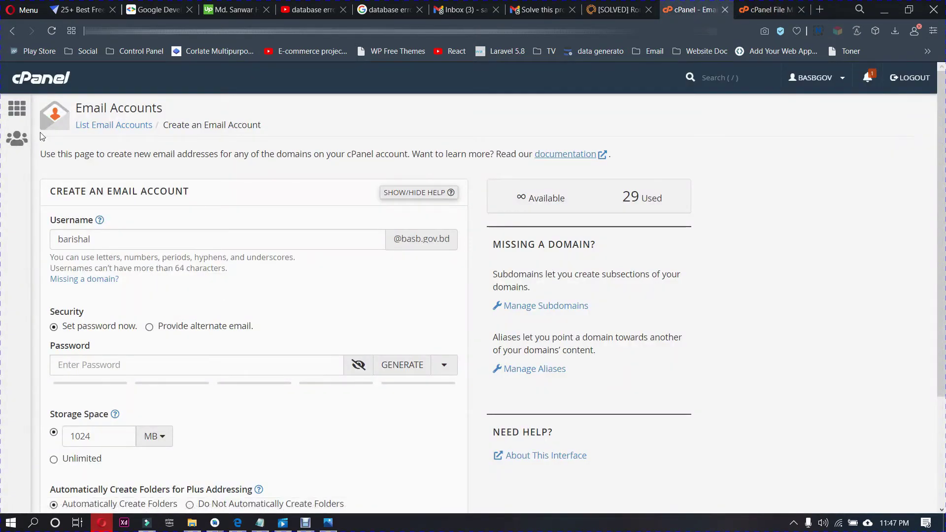
pyautogui.click(116, 127)
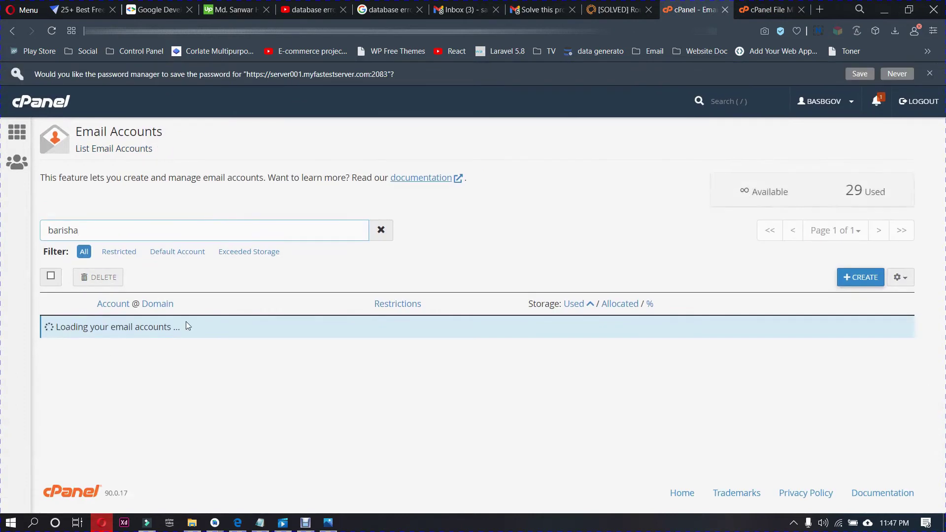
pyautogui.click(767, 10)
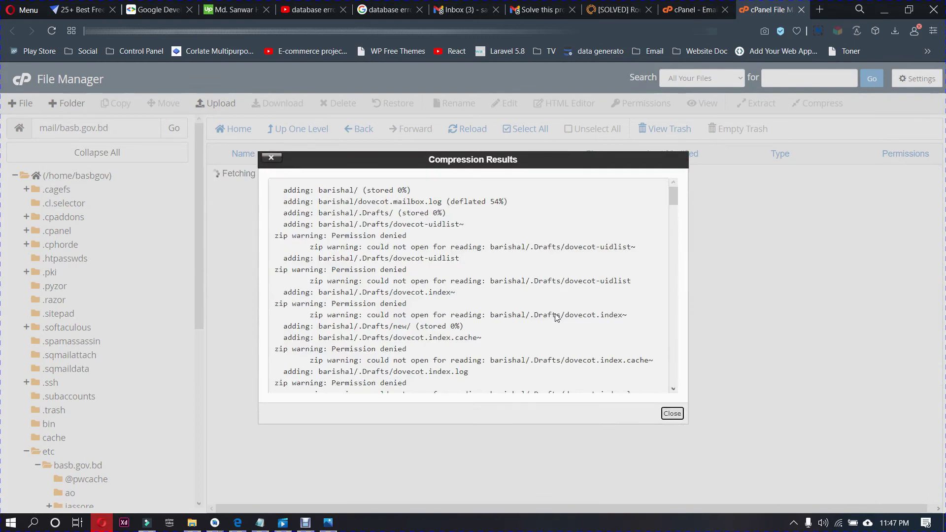
# - Permanently delete jassore.zip and jessore.zip, skipping the trash
pyautogui.click(672, 414)
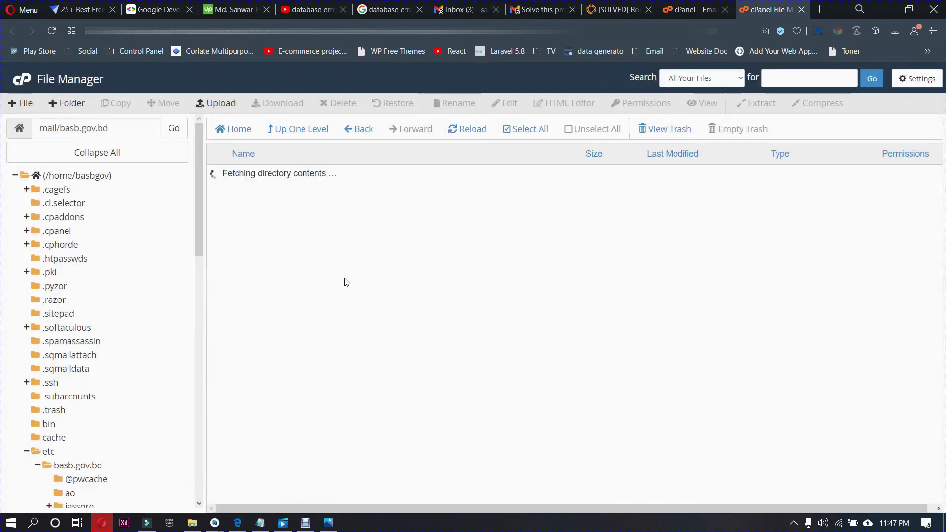
pyautogui.scroll(-4, 330, 344)
pyautogui.scroll(-2, 330, 344)
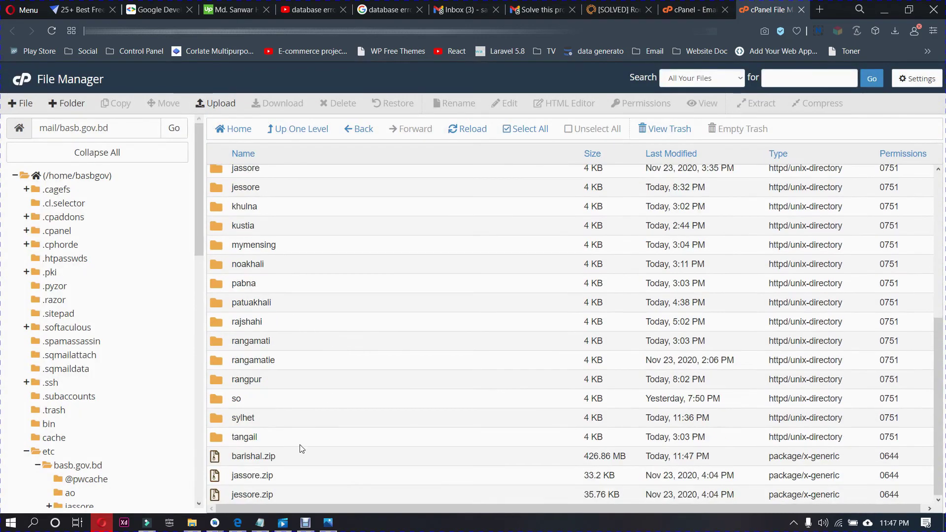
pyautogui.click(299, 456)
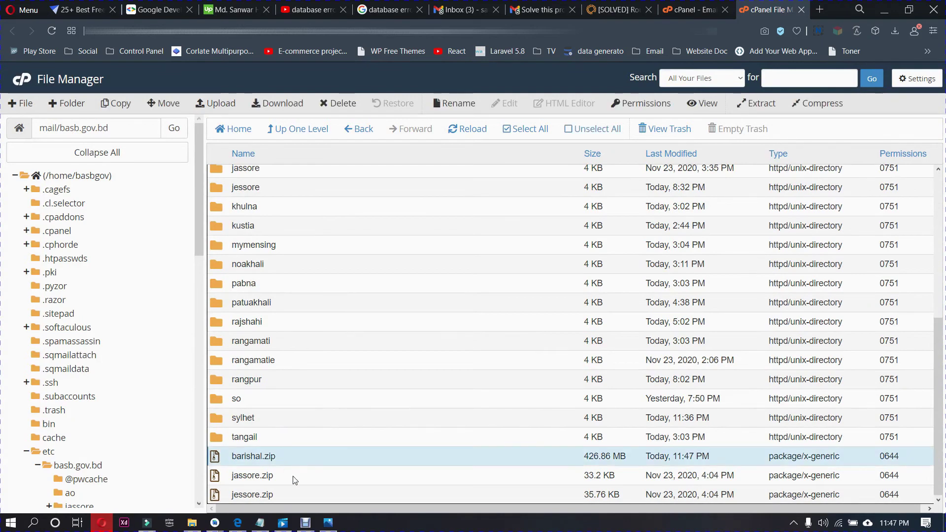
pyautogui.click(295, 478)
pyautogui.keyDown('ctrl'); pyautogui.click(300, 496); pyautogui.keyUp('ctrl')
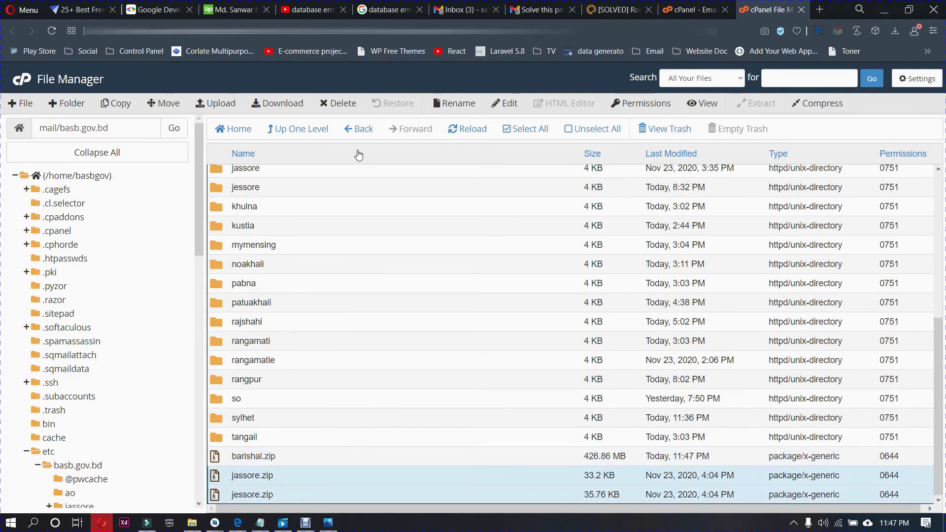
pyautogui.click(339, 103)
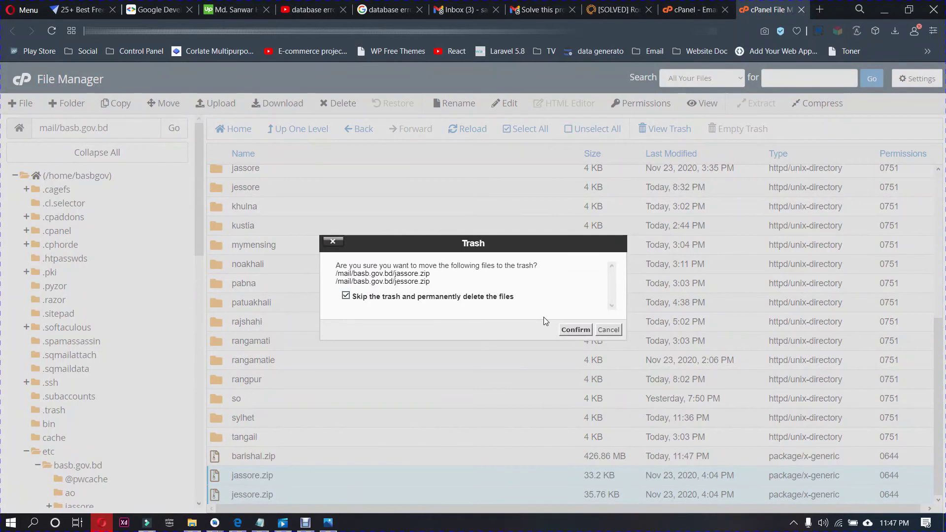
pyautogui.click(574, 329)
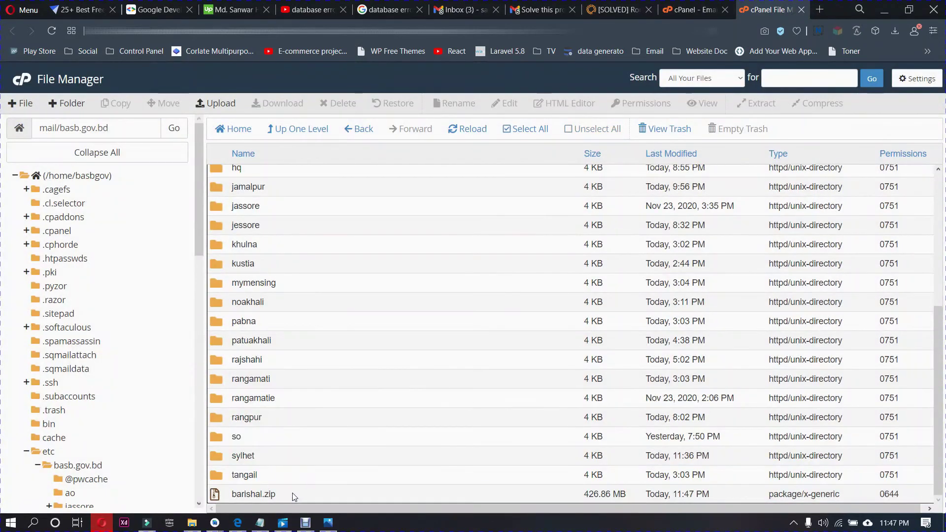
# - Confirm barishal.zip remains, then go back to the email accounts list
pyautogui.click(280, 500)
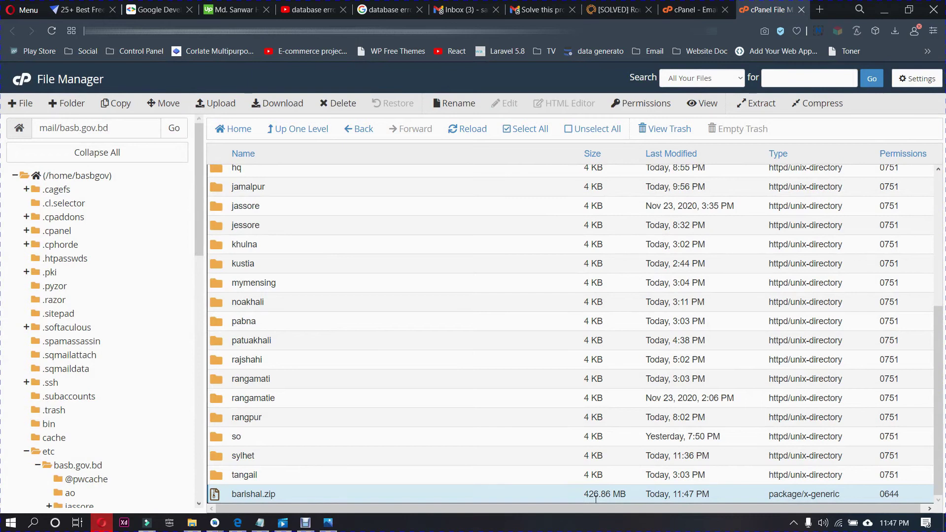
pyautogui.scroll(5, 409, 476)
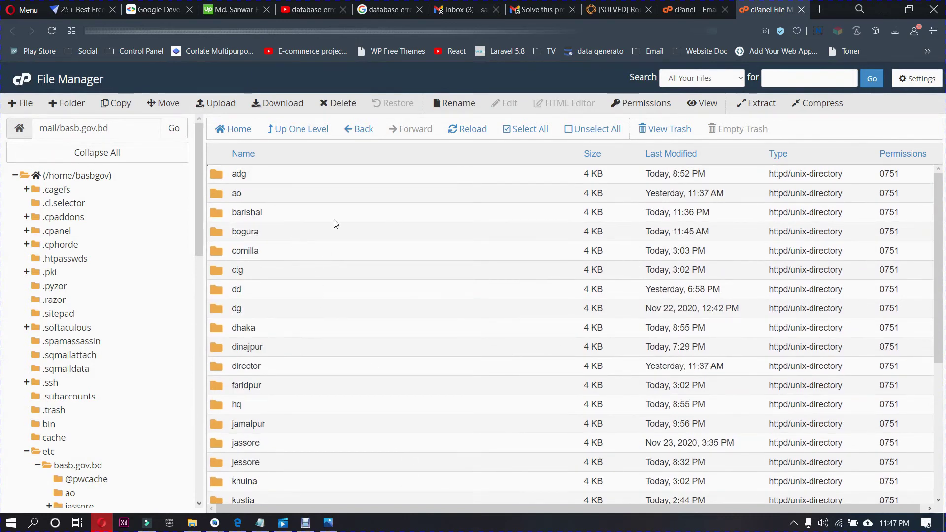
pyautogui.hotkey('ctrl', 'Tab')
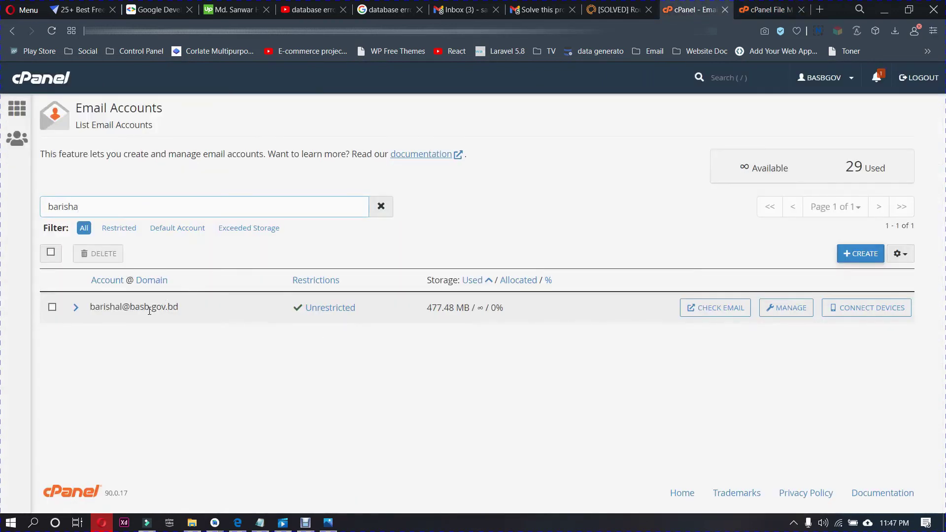
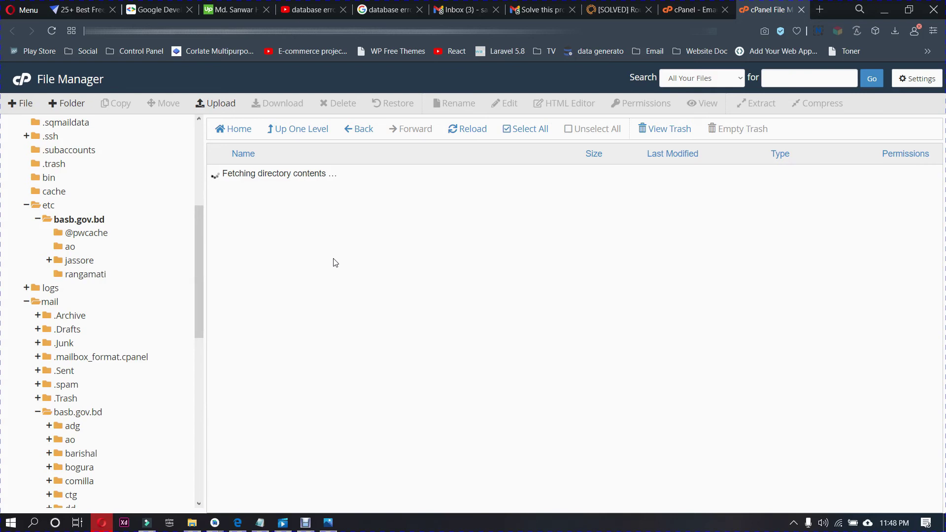
# - Select all eight barishal.rcube.db files, from barishal.rcube.db through barishal.rcube.db.latest, then switch to the Email tab
pyautogui.scroll(-3, 335, 262)
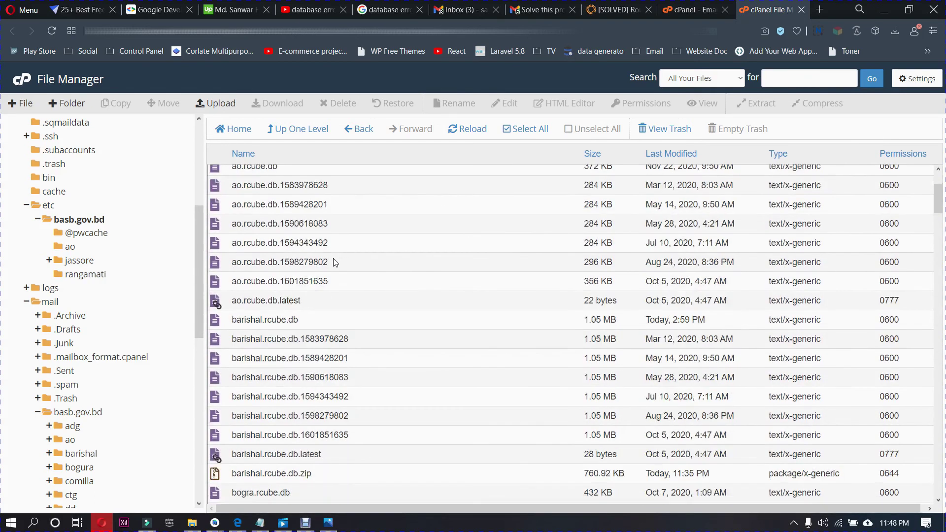
pyautogui.scroll(-3, 336, 291)
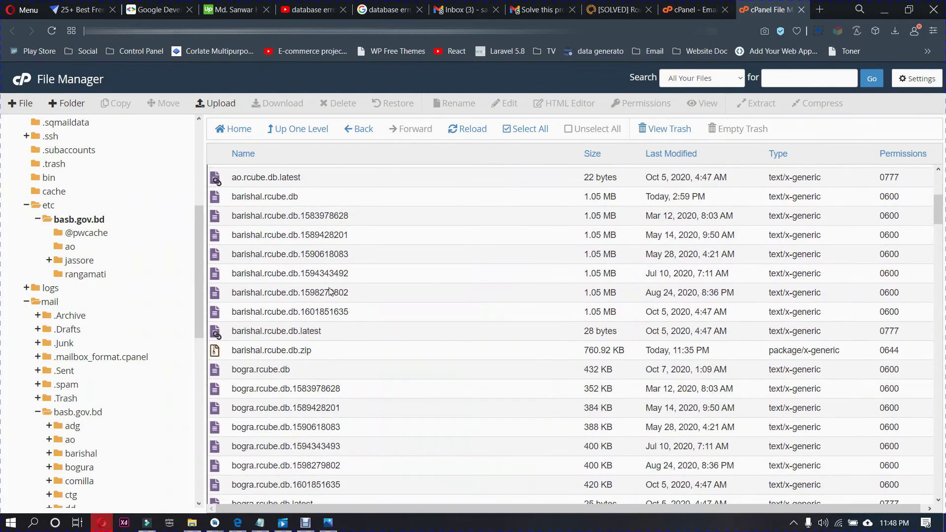
pyautogui.scroll(2, 330, 286)
pyautogui.click(321, 257)
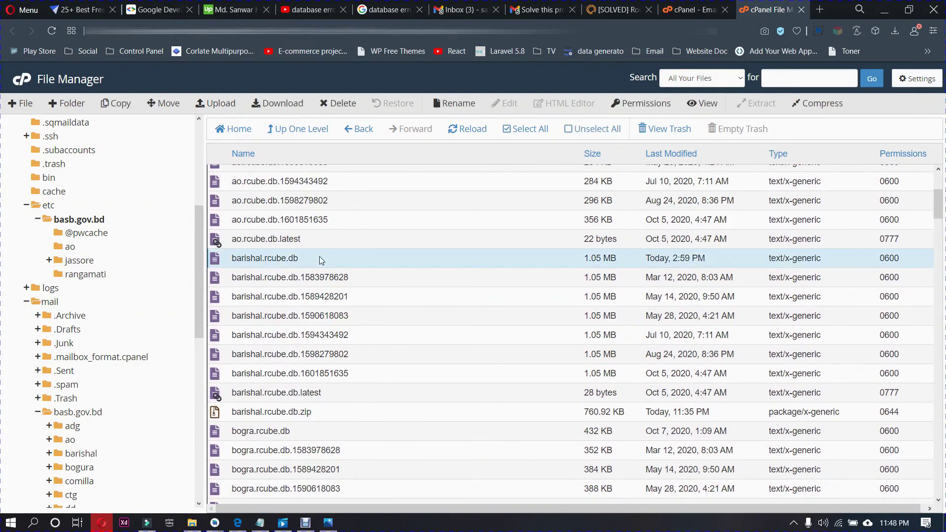
pyautogui.keyDown('ctrl'); pyautogui.click(359, 279); pyautogui.keyUp('ctrl')
pyautogui.keyDown('ctrl'); pyautogui.click(359, 298); pyautogui.keyUp('ctrl')
pyautogui.keyDown('ctrl'); pyautogui.click(364, 316); pyautogui.keyUp('ctrl')
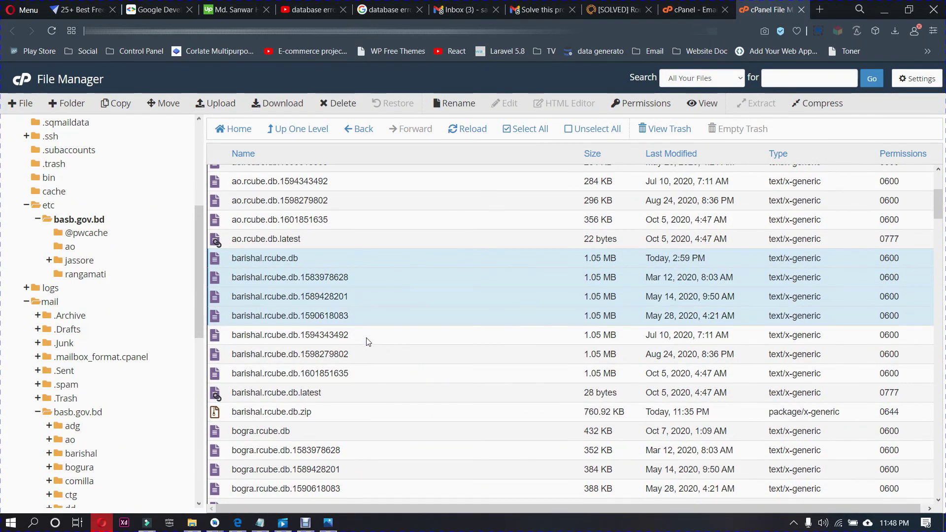
pyautogui.keyDown('ctrl'); pyautogui.click(365, 336); pyautogui.keyUp('ctrl')
pyautogui.keyDown('ctrl'); pyautogui.click(368, 355); pyautogui.keyUp('ctrl')
pyautogui.keyDown('ctrl'); pyautogui.click(373, 379); pyautogui.keyUp('ctrl')
pyautogui.keyDown('ctrl'); pyautogui.click(364, 399); pyautogui.keyUp('ctrl')
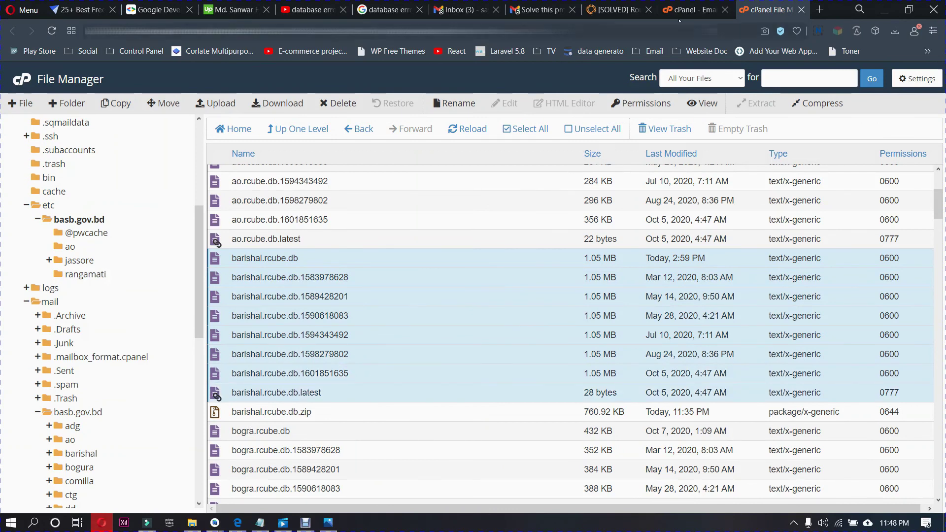
pyautogui.hotkey('ctrl', 'Tab')
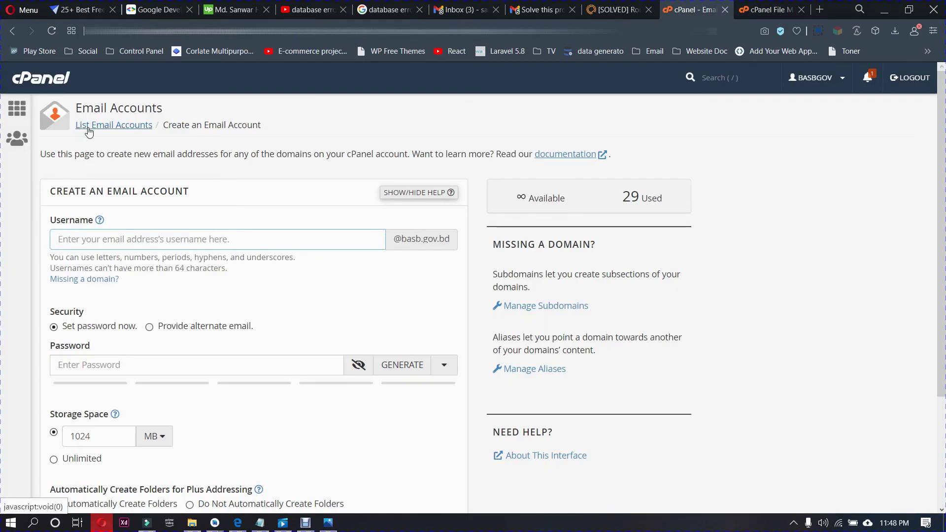
# - Find the barishal mailbox (477.48 MB) by searching 'barisha', open it in webmail, and return to File Manager
pyautogui.click(82, 127)
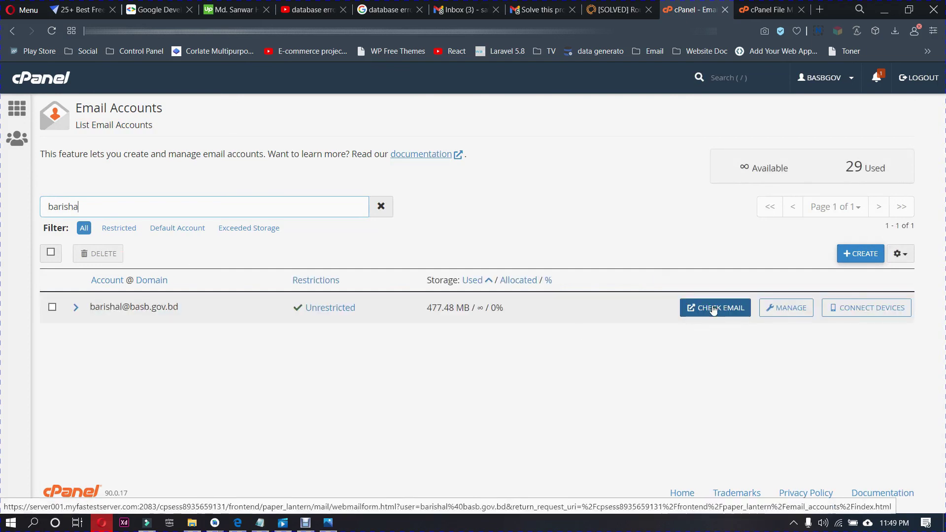
pyautogui.click(713, 309)
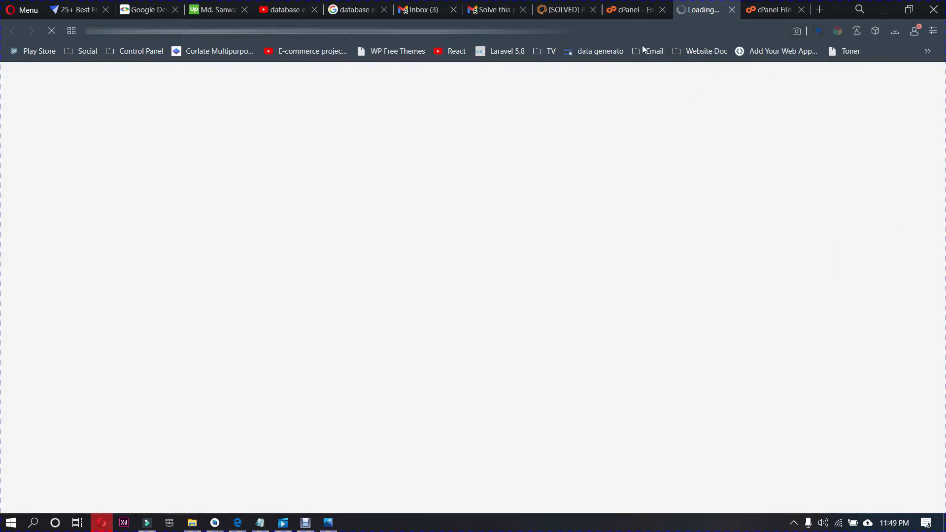
pyautogui.click(630, 9)
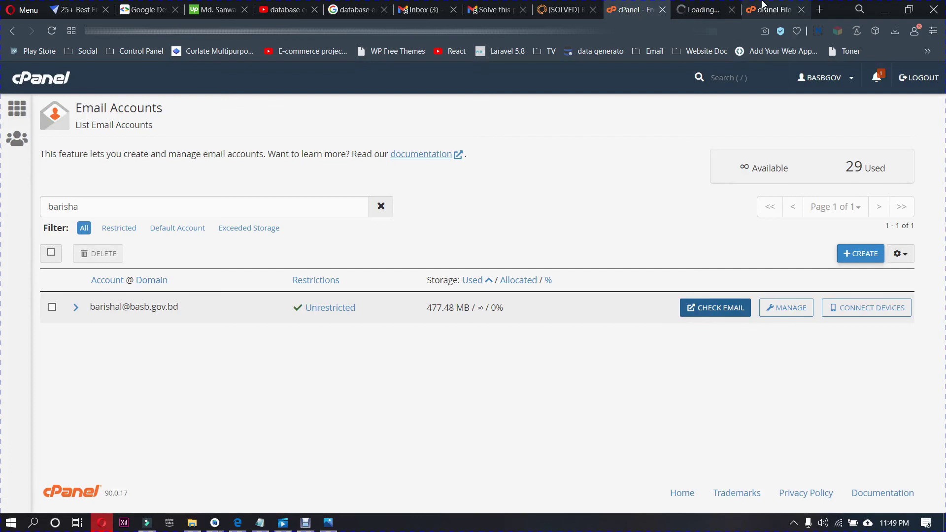
pyautogui.click(766, 10)
pyautogui.scroll(-5, 46, 340)
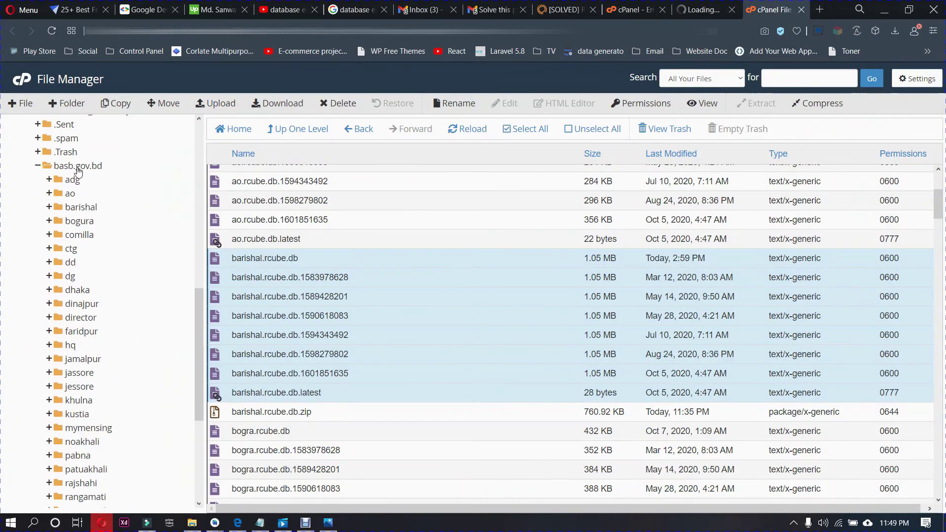
# - Open the mail/basb.gov.bd folder and scroll down to the 426.86 MB barishal.zip archive
pyautogui.click(78, 171)
pyautogui.scroll(-5, 298, 345)
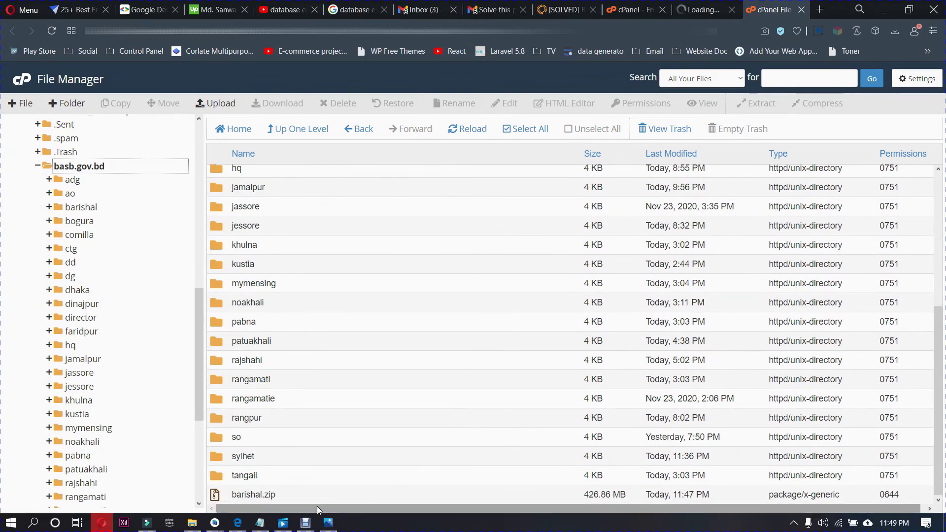
pyautogui.moveTo(311, 525)
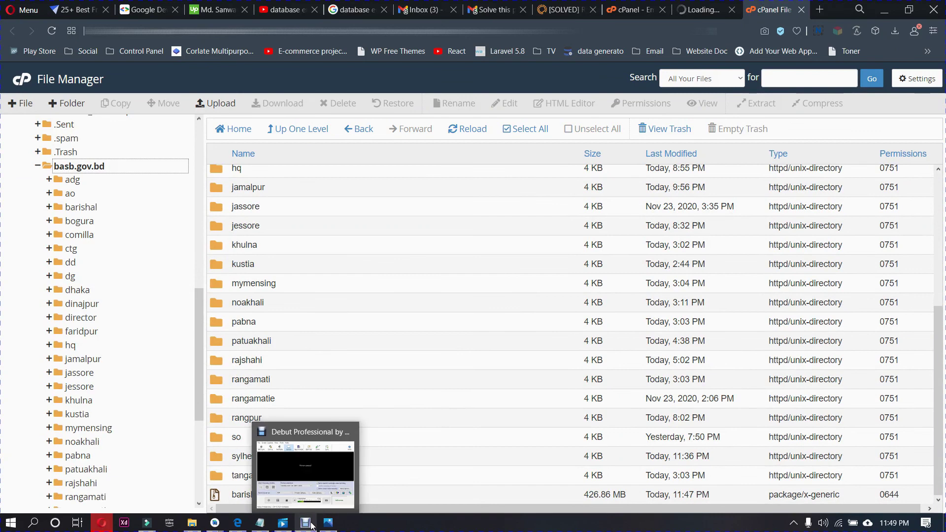